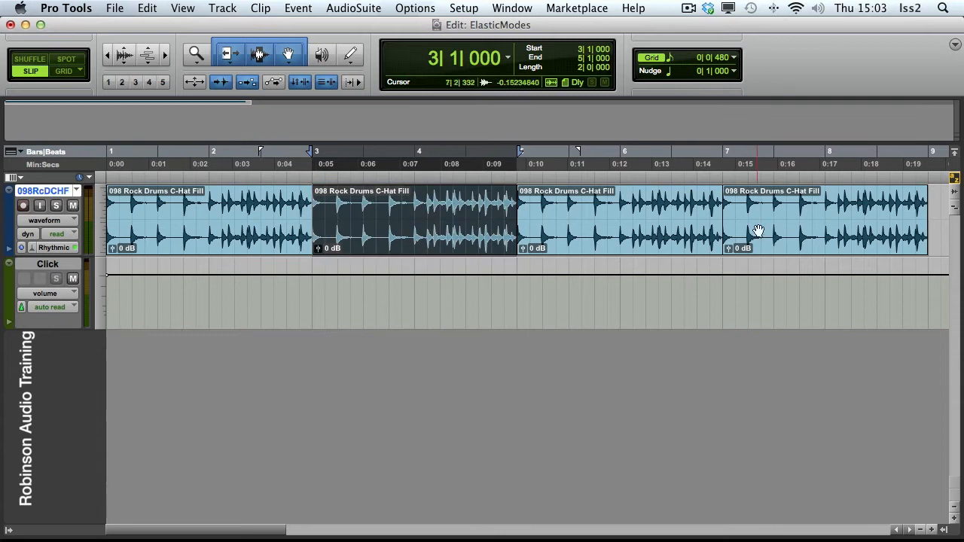
Delete the repeated drum clips after the first one and switch the drum track to analysis view.
key("BackSpace")
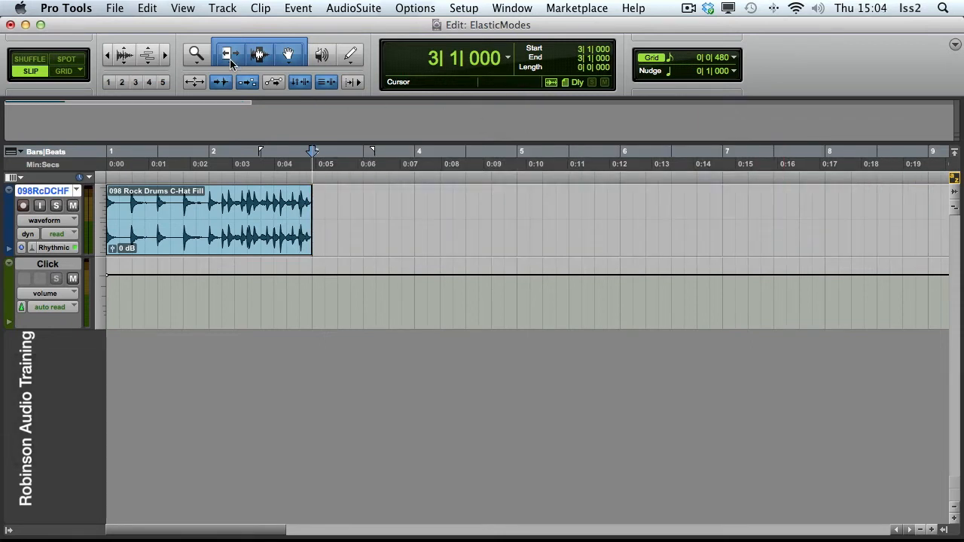
left_click(167, 56)
left_click(168, 56)
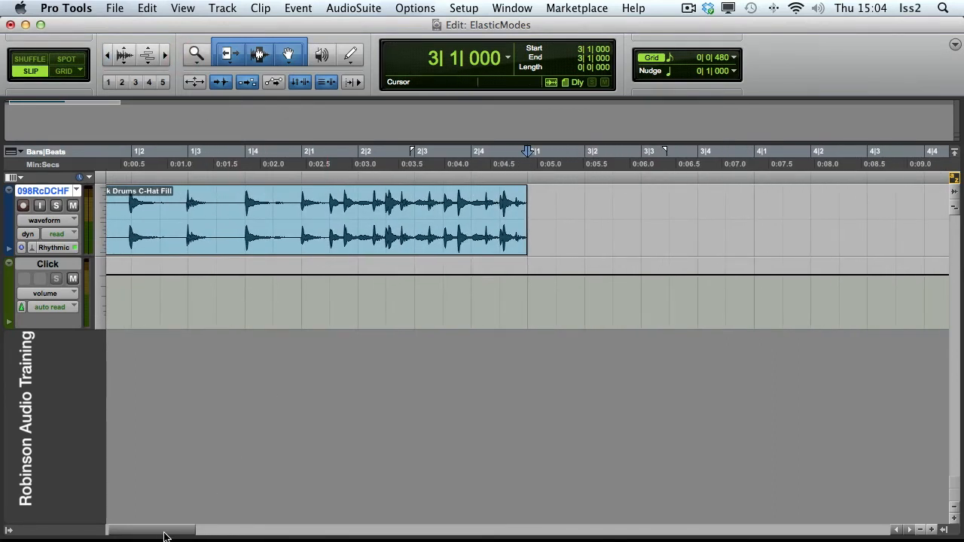
left_click_drag(161, 533, 141, 531)
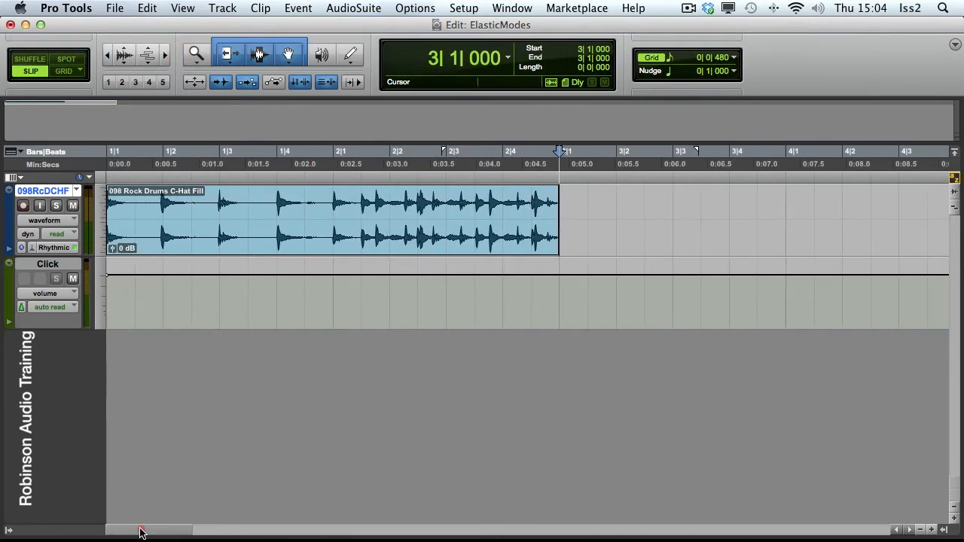
left_click(64, 220)
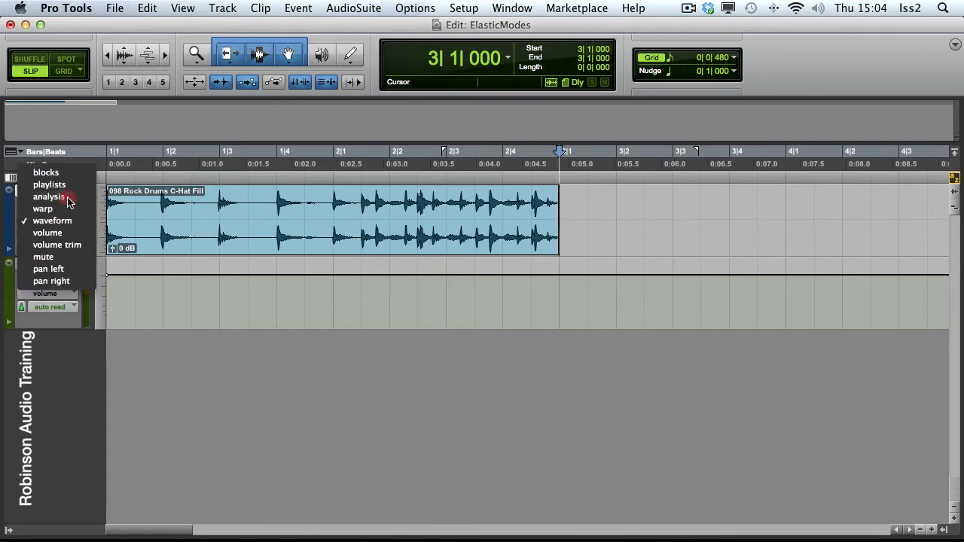
left_click(65, 197)
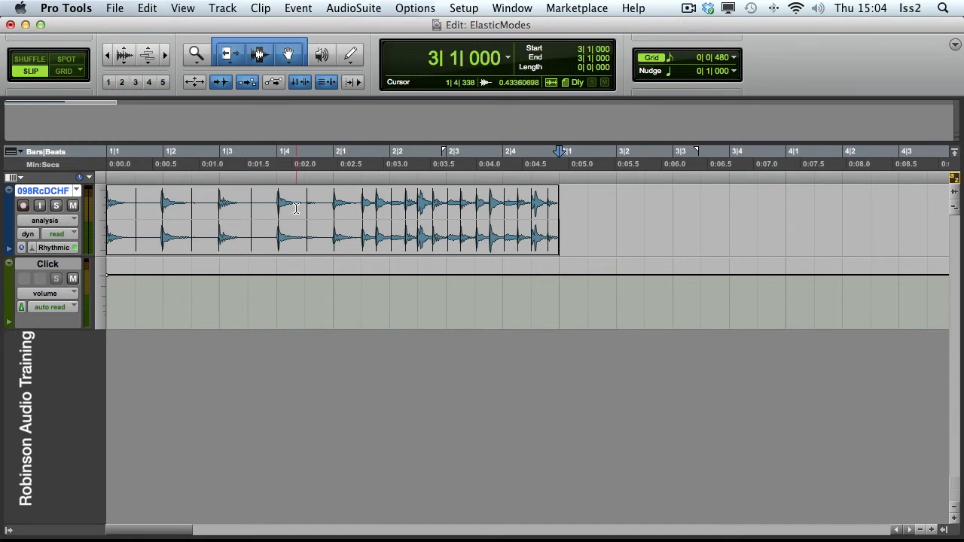
Open the selected drum clip's Elastic Properties and the track's Rhythmic plug-in settings, placing both windows clear of the tracks.
double_click(287, 245)
right_click(294, 246)
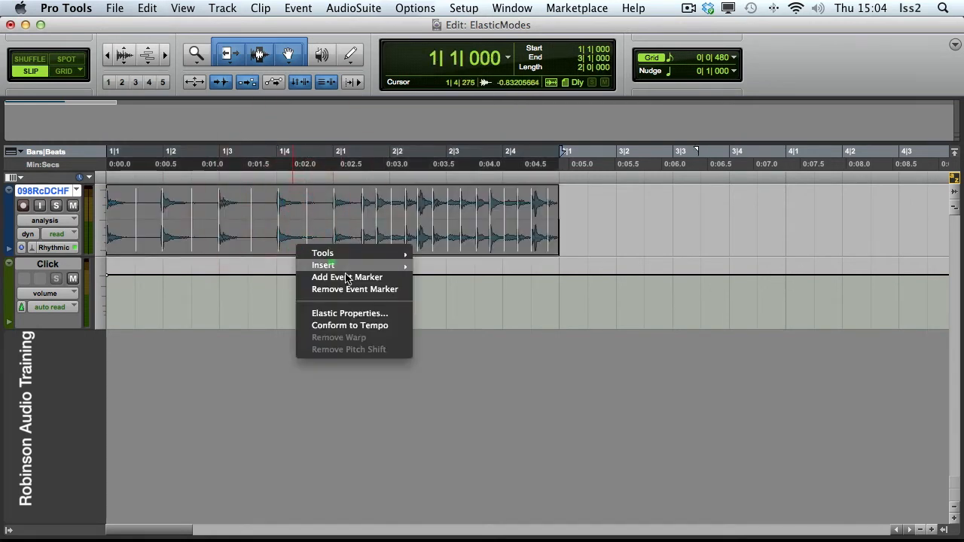
left_click(359, 313)
left_click_drag(426, 132, 734, 201)
left_click(54, 250)
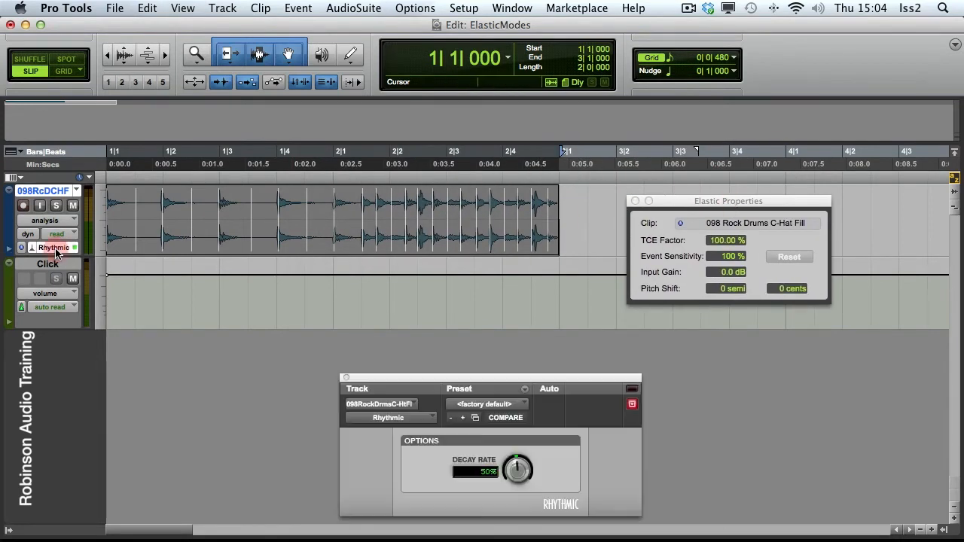
left_click_drag(427, 380, 305, 354)
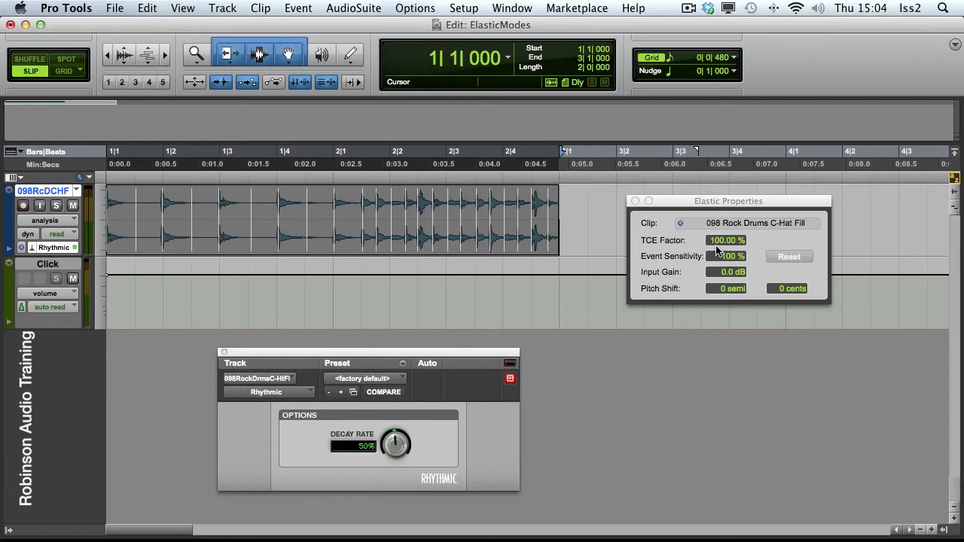
Stretch the drum clip to a TCE Factor of 130% and play it back.
left_click_drag(719, 242, 744, 280)
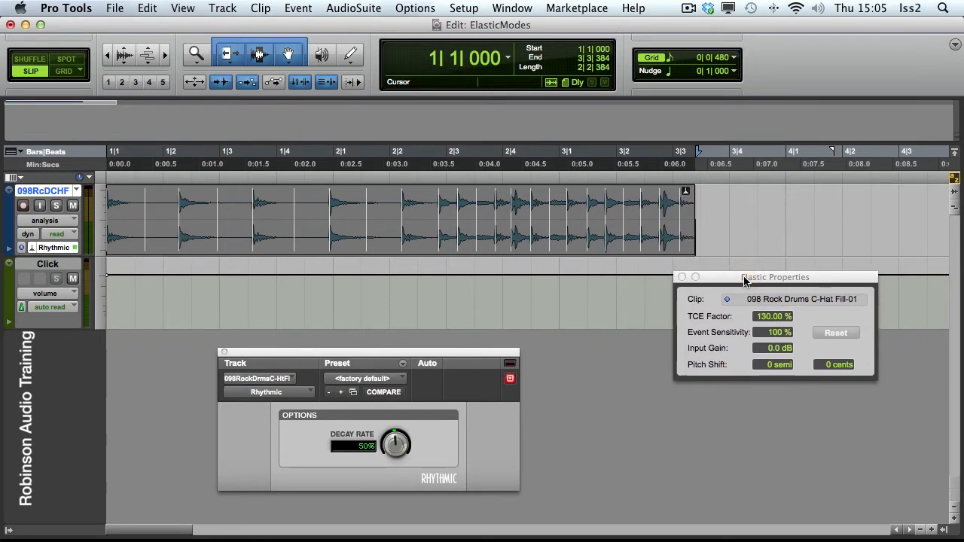
key("space")
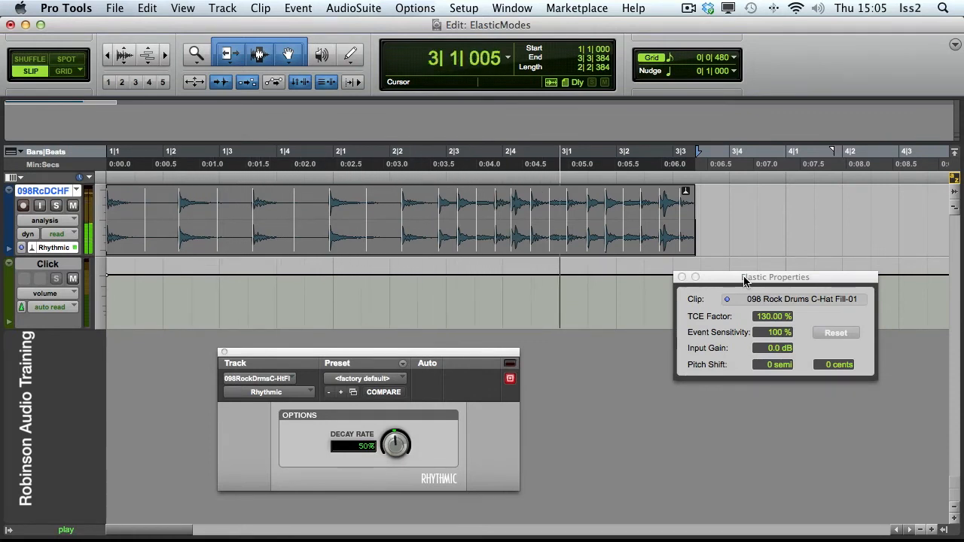
key("space")
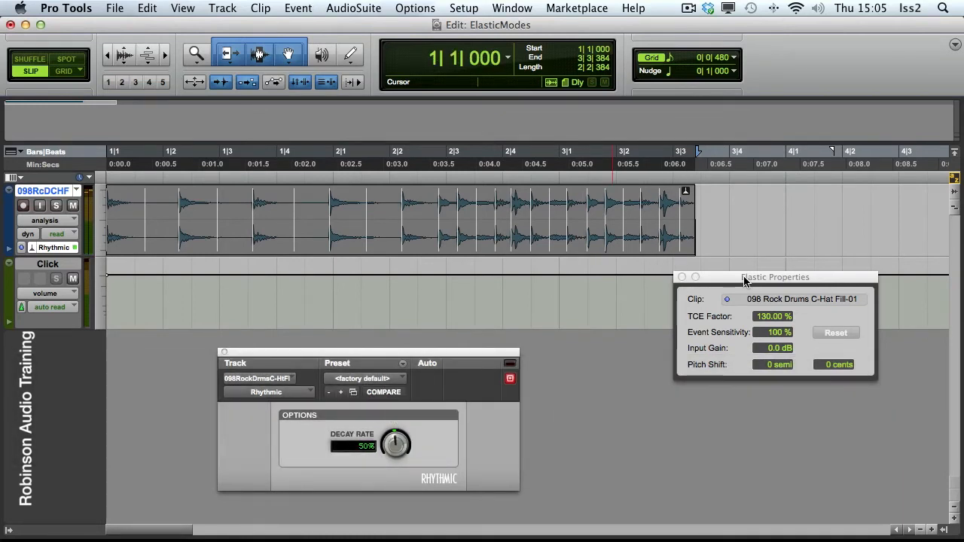
Lower the drum clip's Event Sensitivity to 83% and play it back with fewer event markers.
left_click(776, 335)
left_click_drag(776, 339, 773, 351)
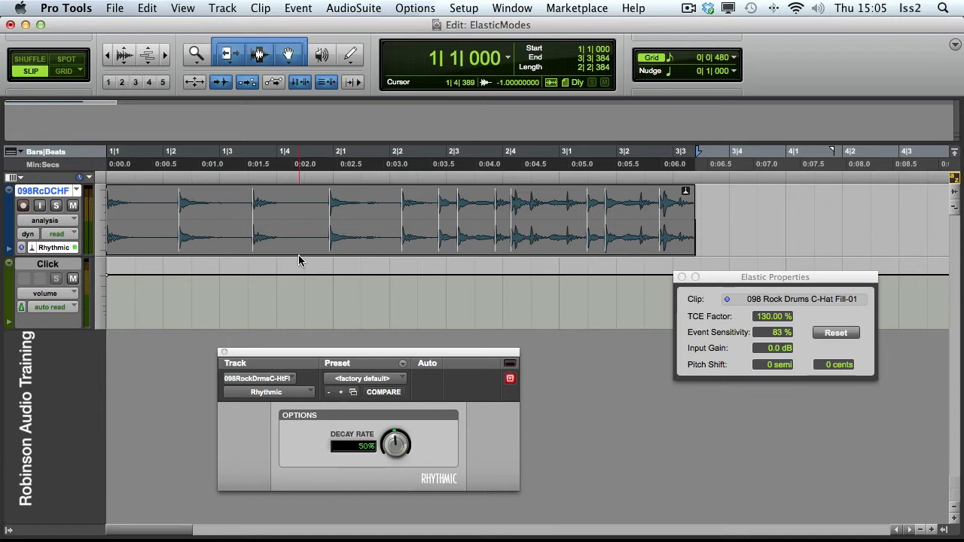
key("space")
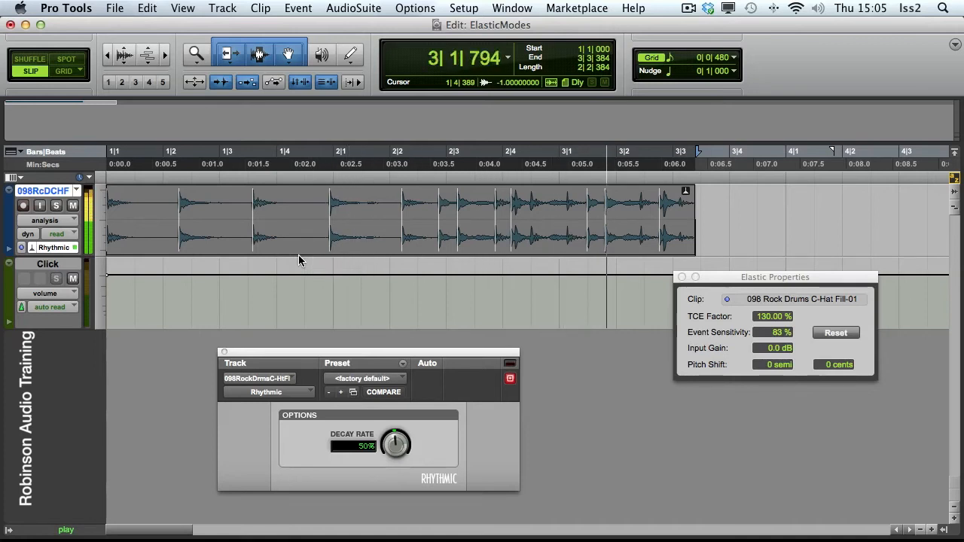
key("space")
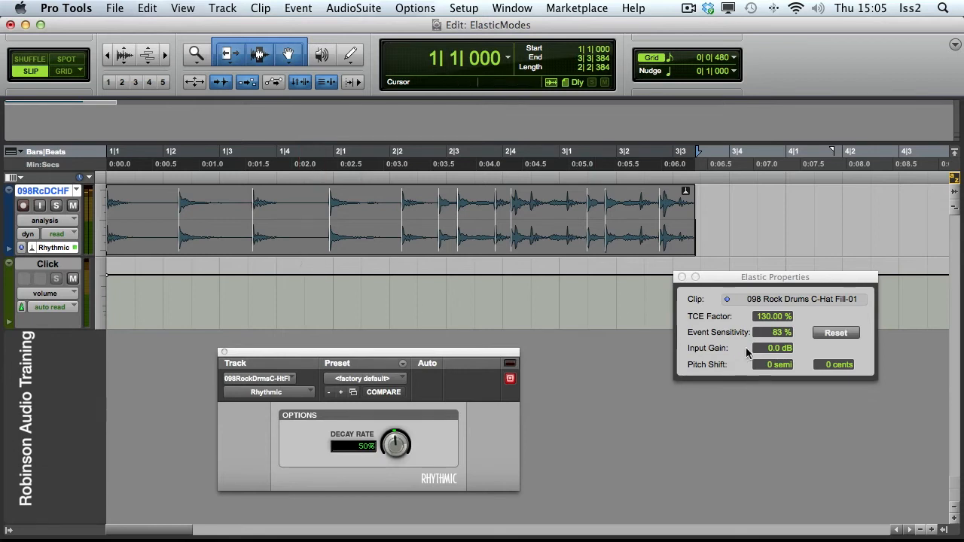
Raise the drum clip's Event Sensitivity to 100% and listen to the clip again.
left_click_drag(774, 332, 767, 246)
key("space")
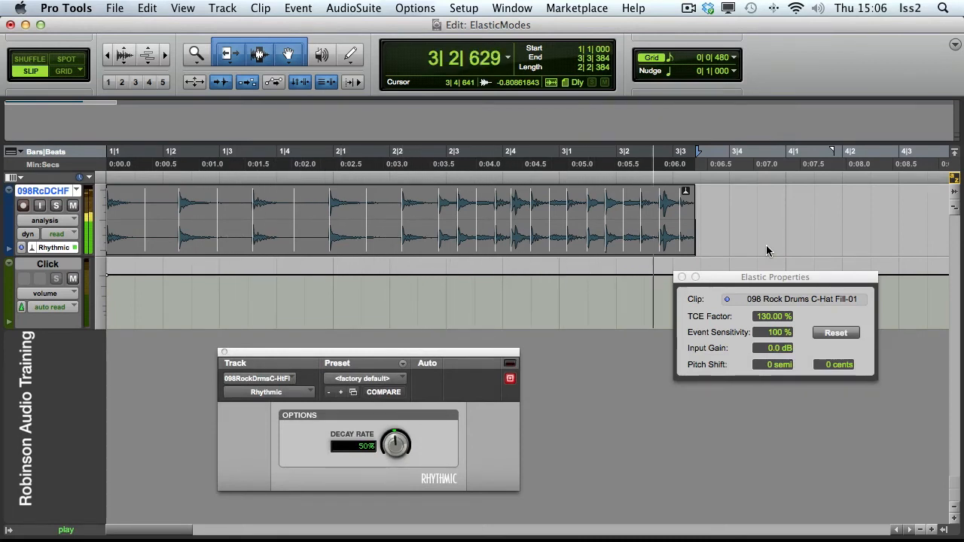
key("space")
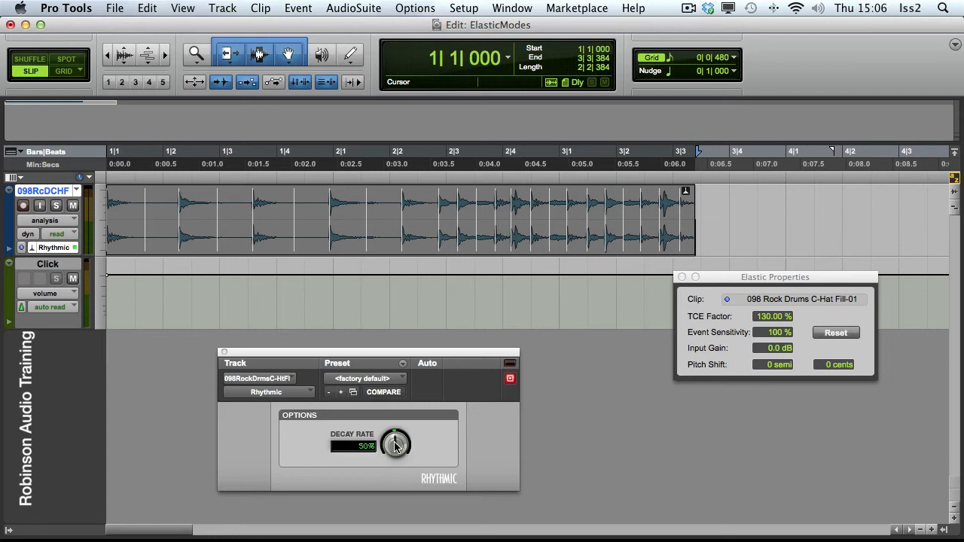
Reduce the Rhythmic Decay Rate to 1% and play the stretched drum clip.
left_click_drag(395, 446, 398, 541)
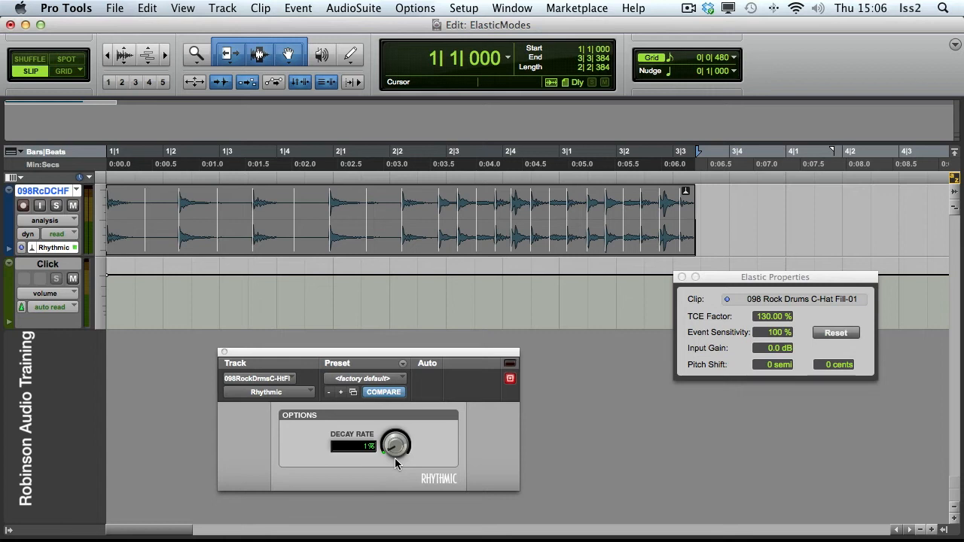
key("space")
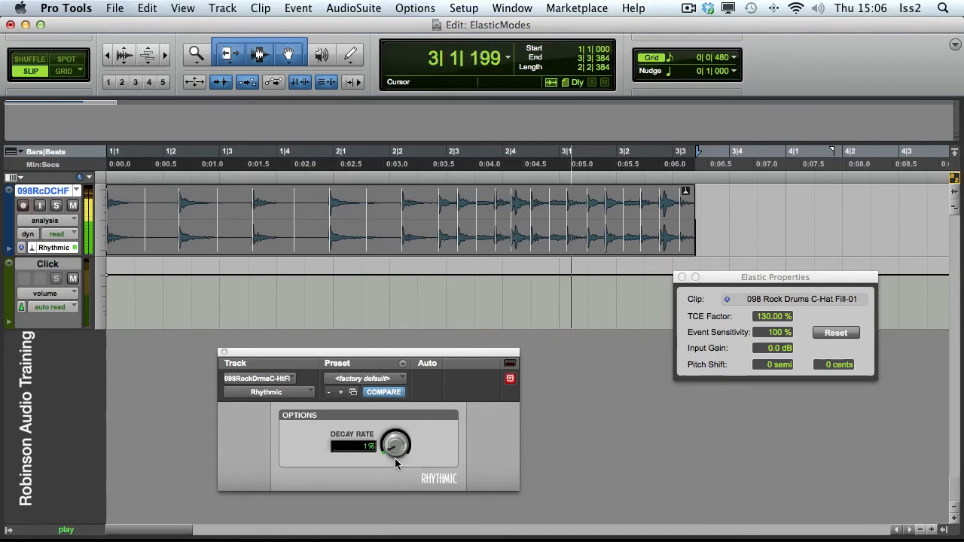
key("space")
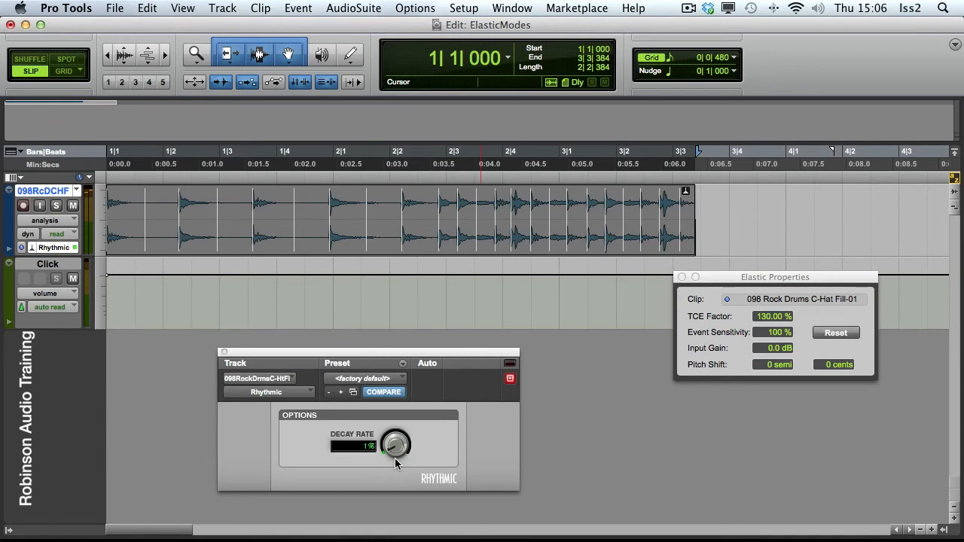
Increase the Rhythmic Decay Rate to 100% and play the stretched drum clip.
left_click_drag(393, 446, 416, 273)
key("space")
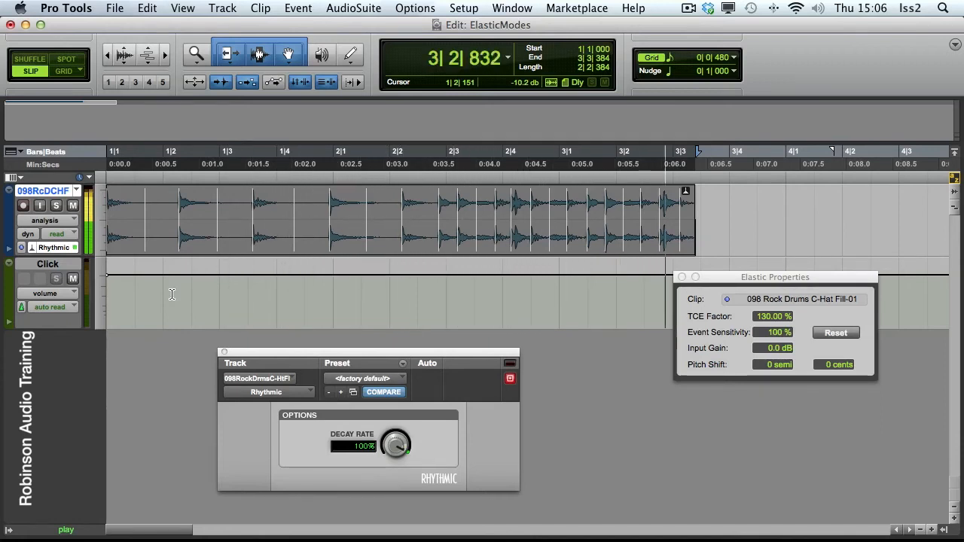
key("space")
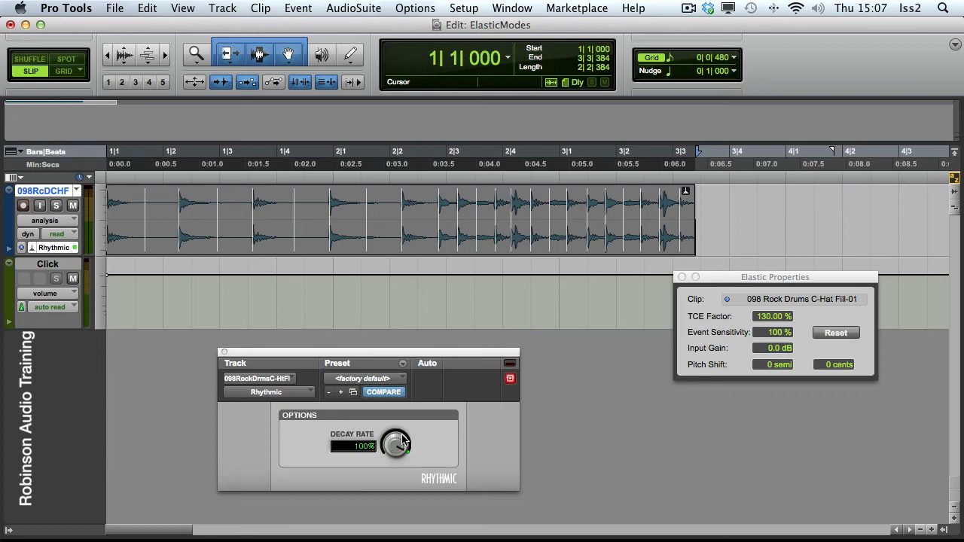
Set the drum clip's TCE Factor to 100% and play it at its original length.
left_click(760, 319)
type("100")
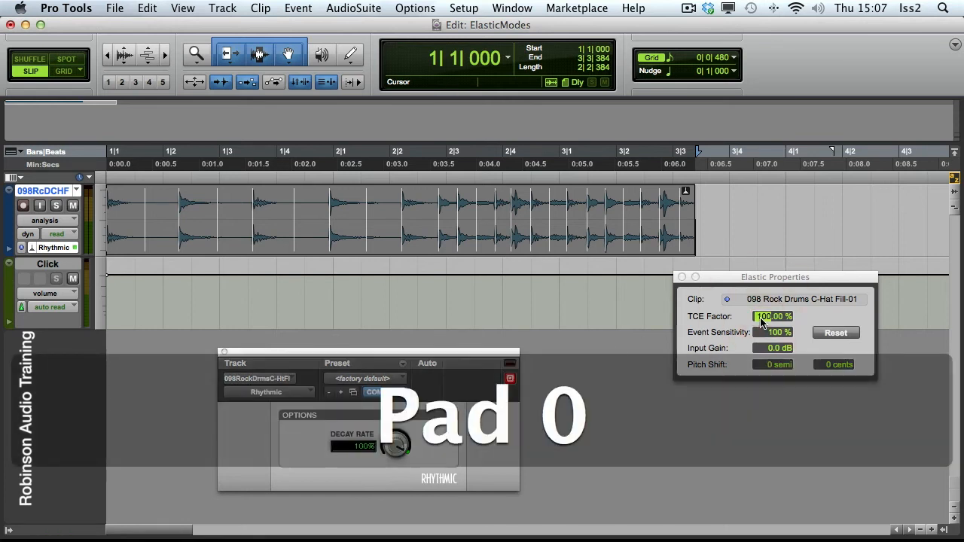
key("Return")
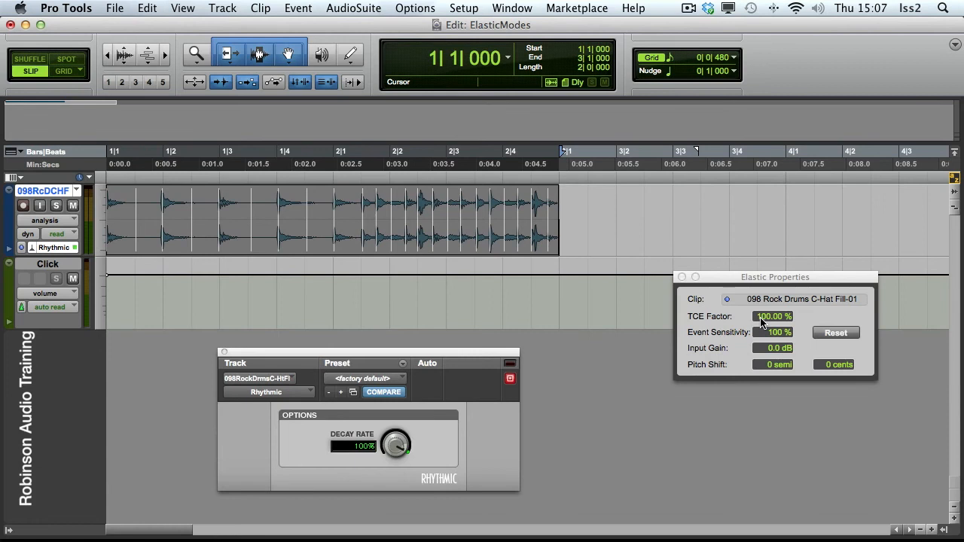
key("space")
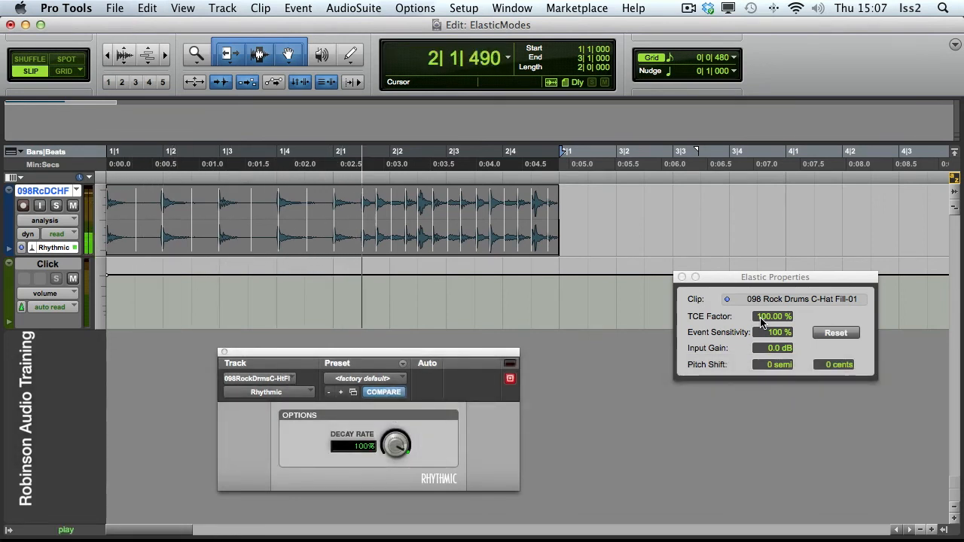
key("space")
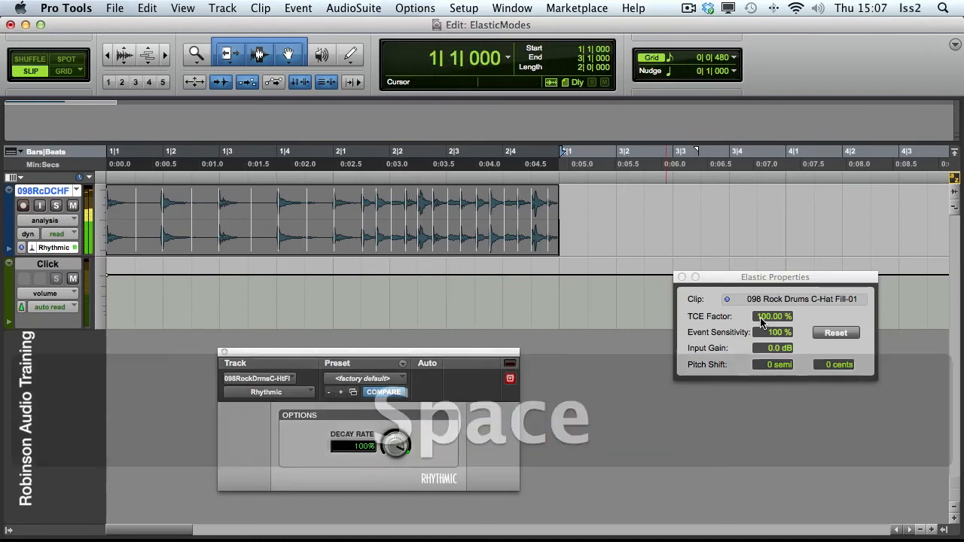
Close the Elastic Properties and Rhythmic windows and change the drum track's timebase to Ticks.
left_click(682, 277)
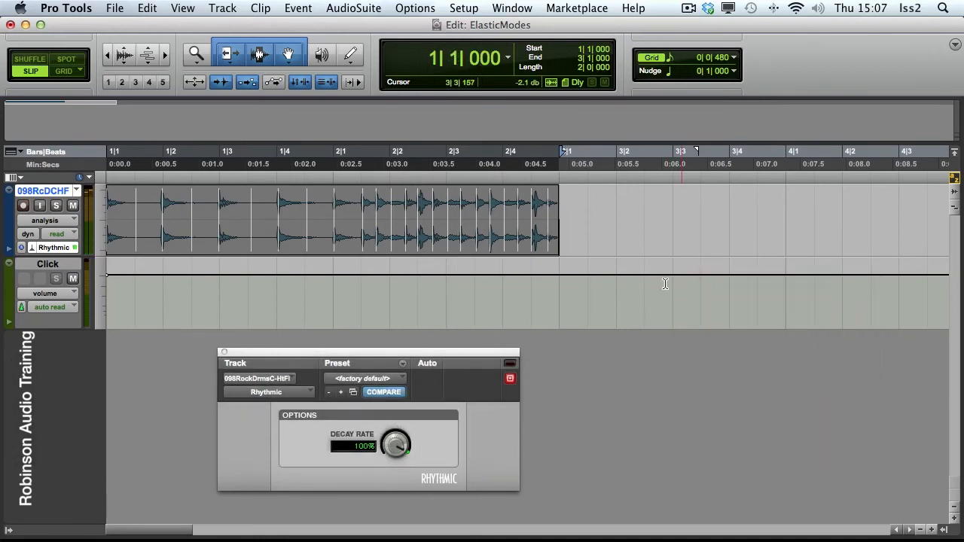
left_click(224, 352)
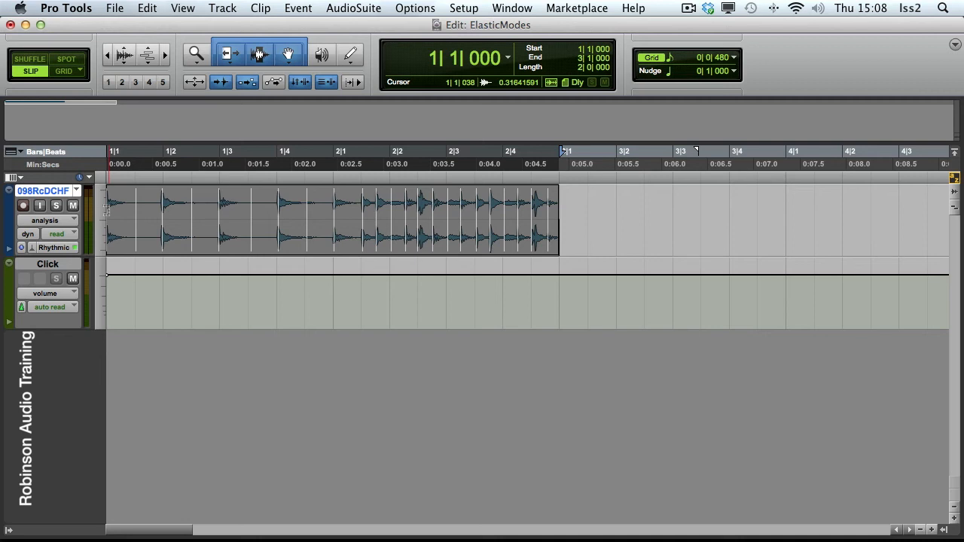
left_click(21, 248)
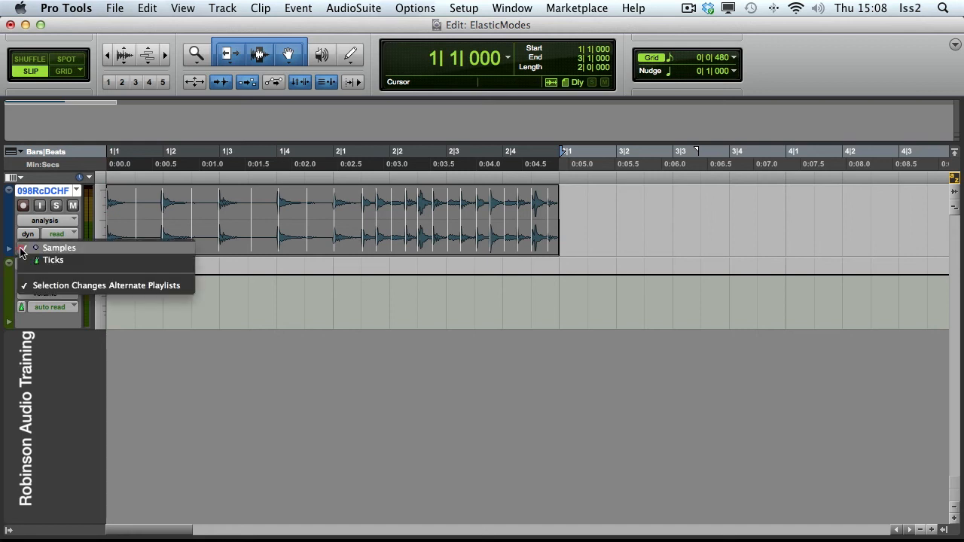
left_click(69, 259)
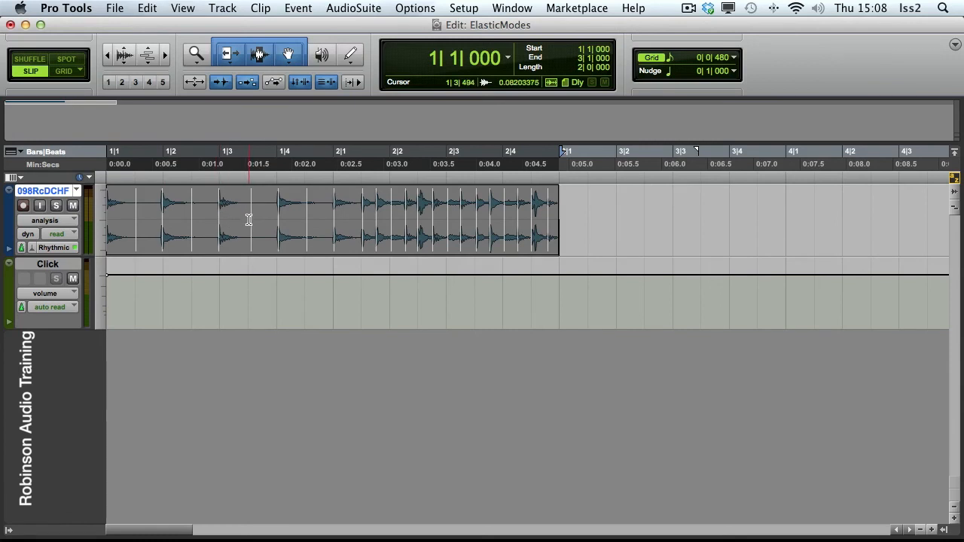
Show the Transport window, turn off the Conductor to use the manual tempo of 120 BPM, and play the drum clip.
key("super+KP_1")
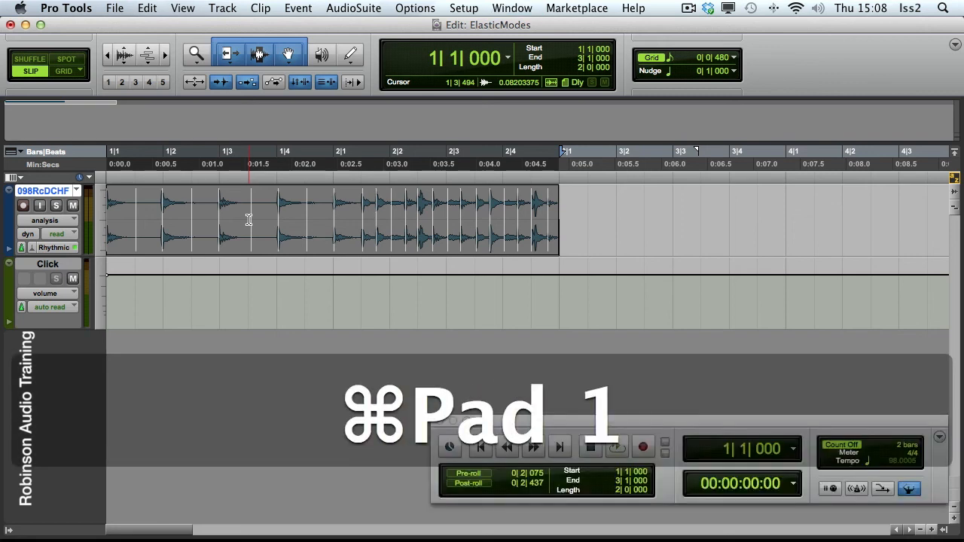
left_click(909, 489)
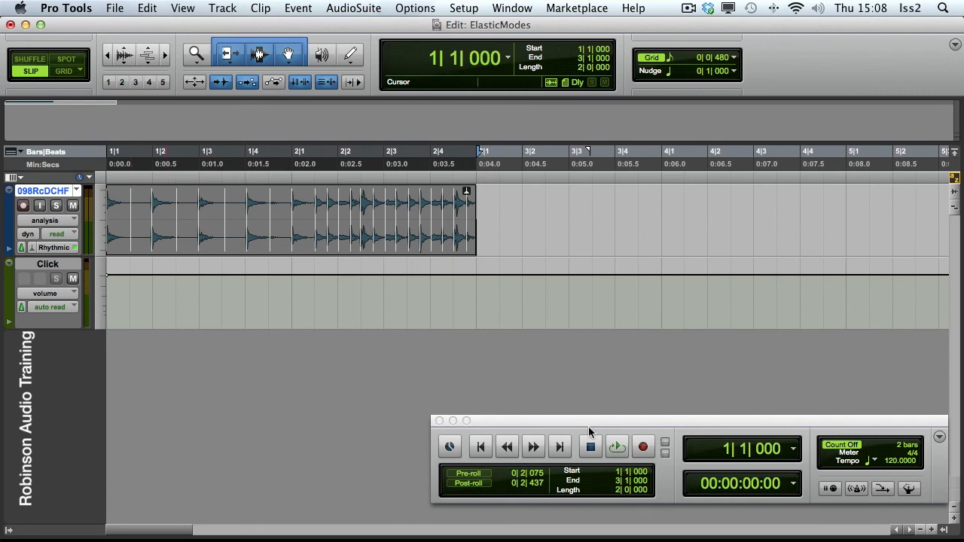
left_click_drag(602, 419, 518, 369)
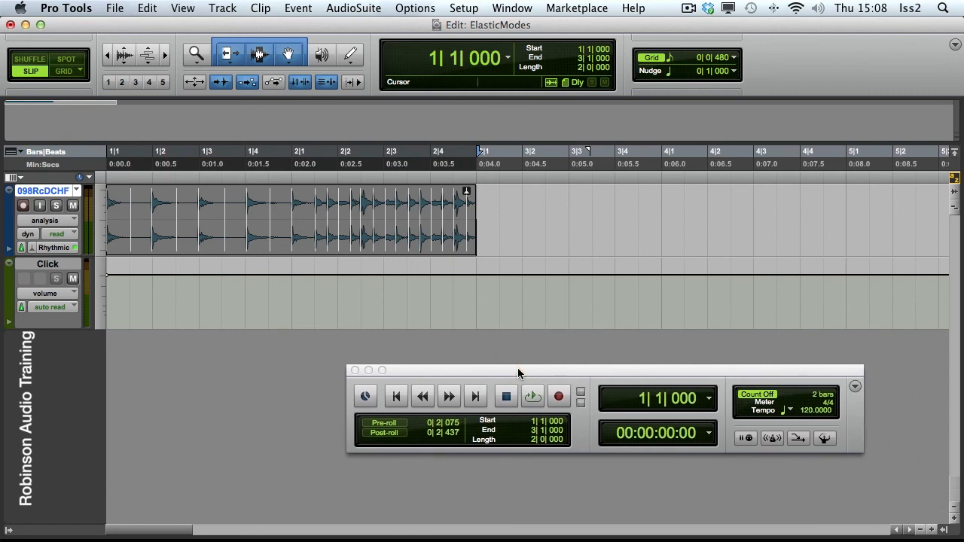
key("space")
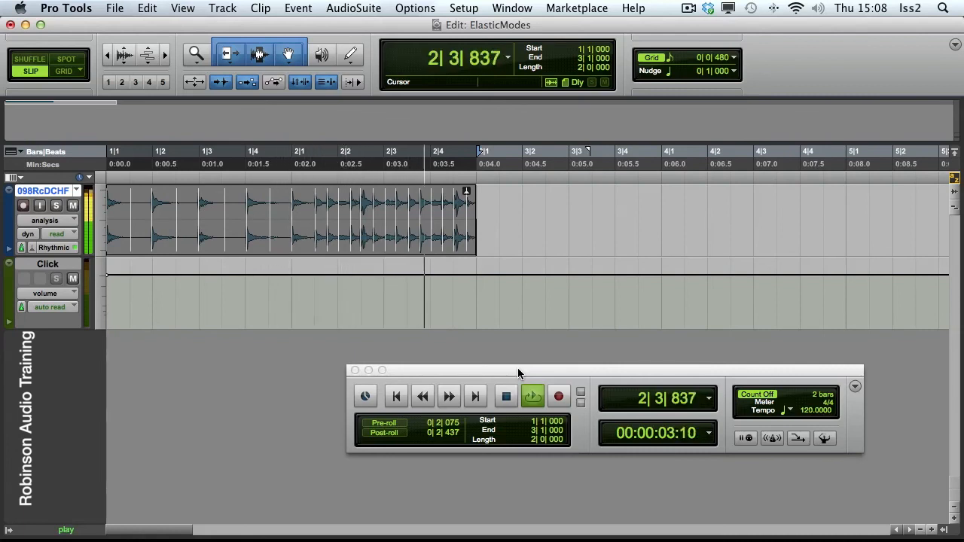
key("space")
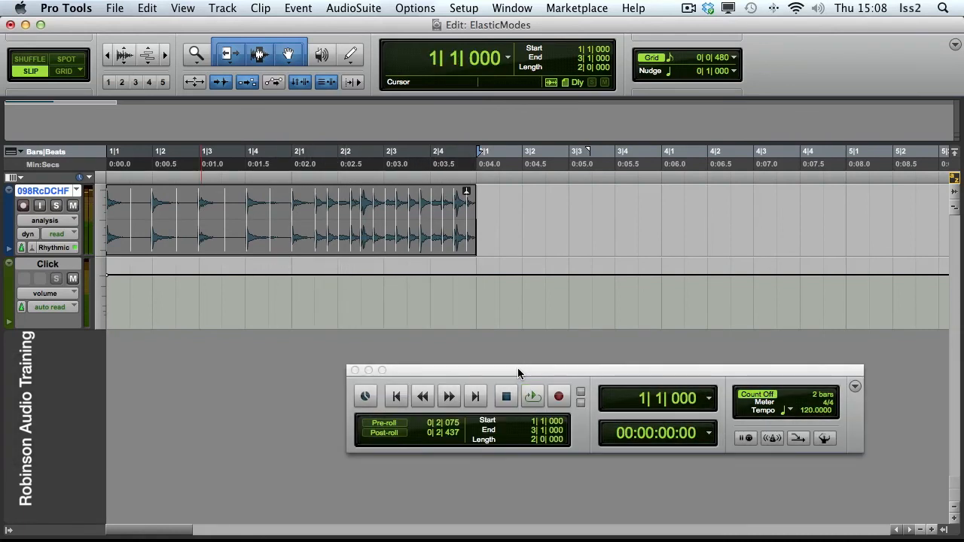